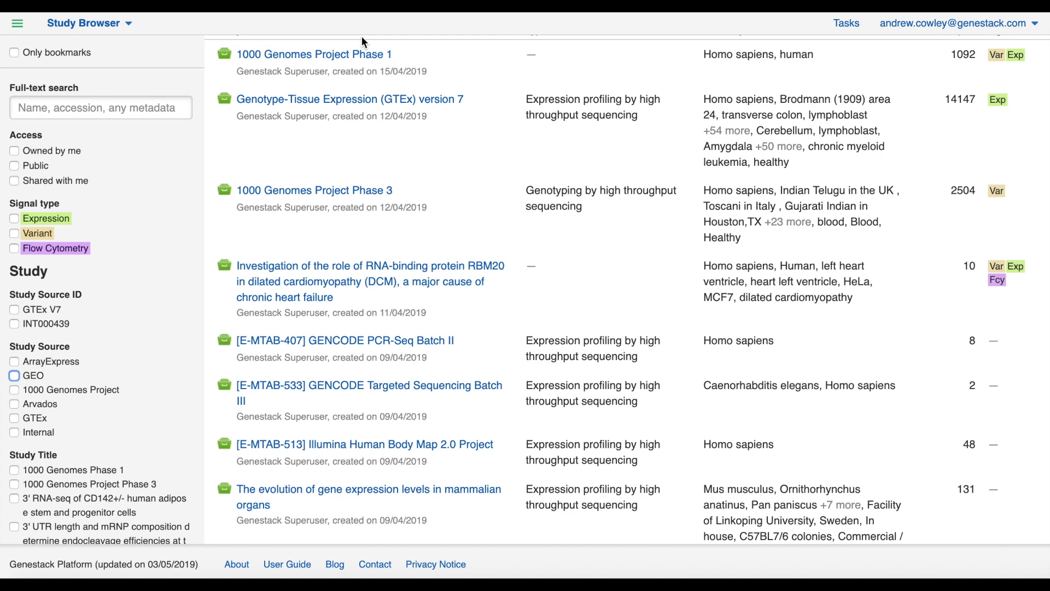
# Bookmark 1000 Genomes Project Phase 1, check it alone shows under Only bookmarks, then turn the filter off.
pyautogui.click(228, 62)
pyautogui.click(14, 54)
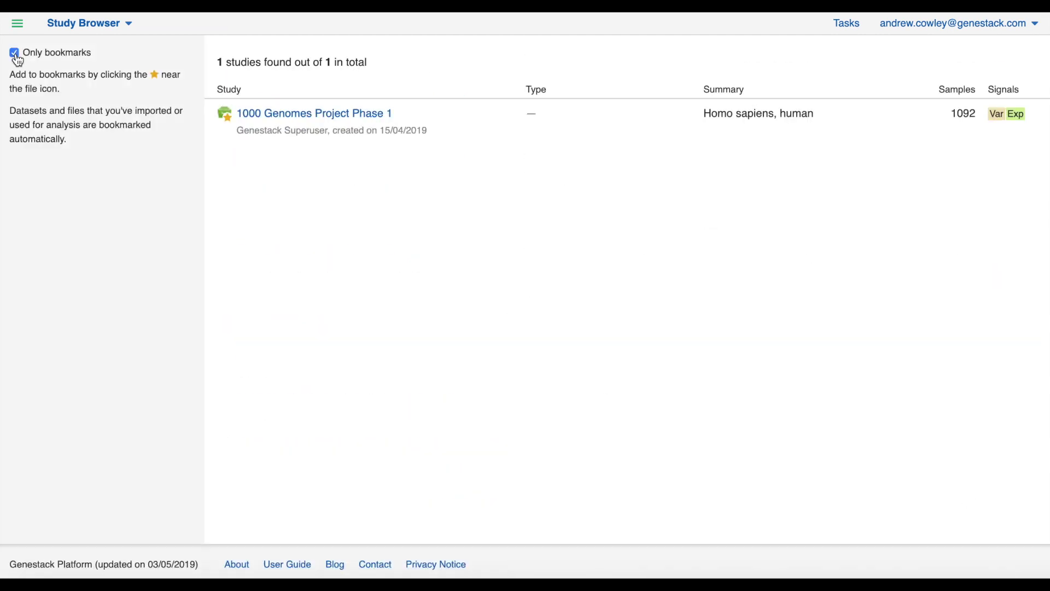
pyautogui.click(15, 54)
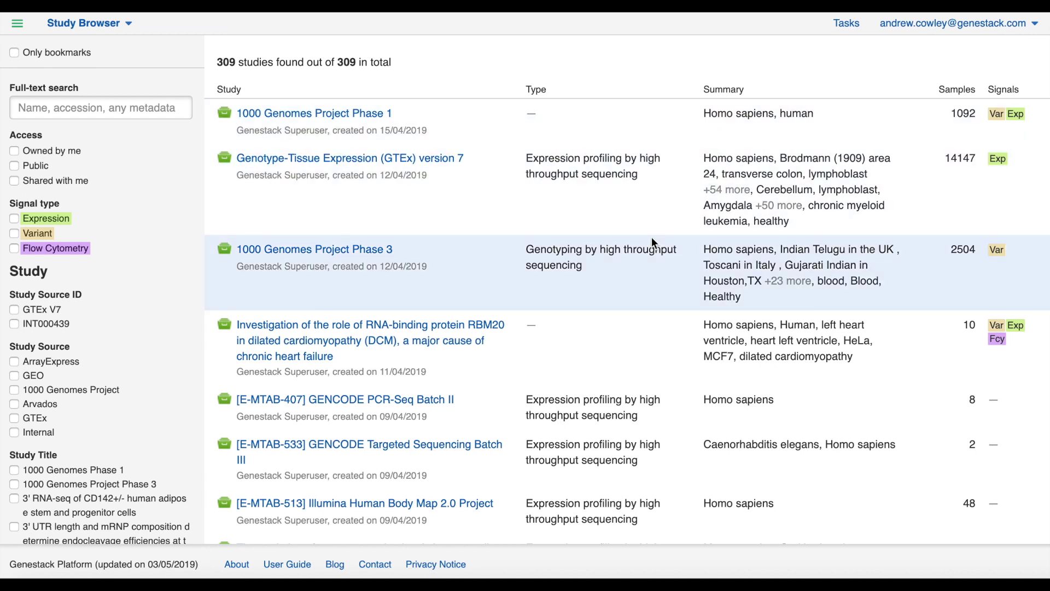
pyautogui.scroll(-6, 651, 241)
pyautogui.scroll(-5, 652, 238)
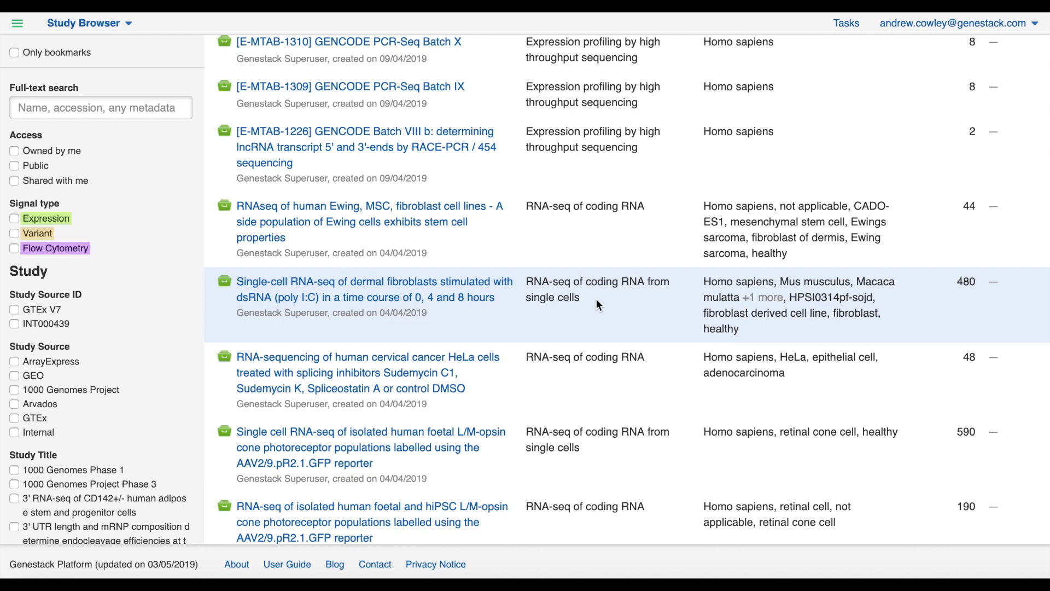
pyautogui.scroll(11, 596, 299)
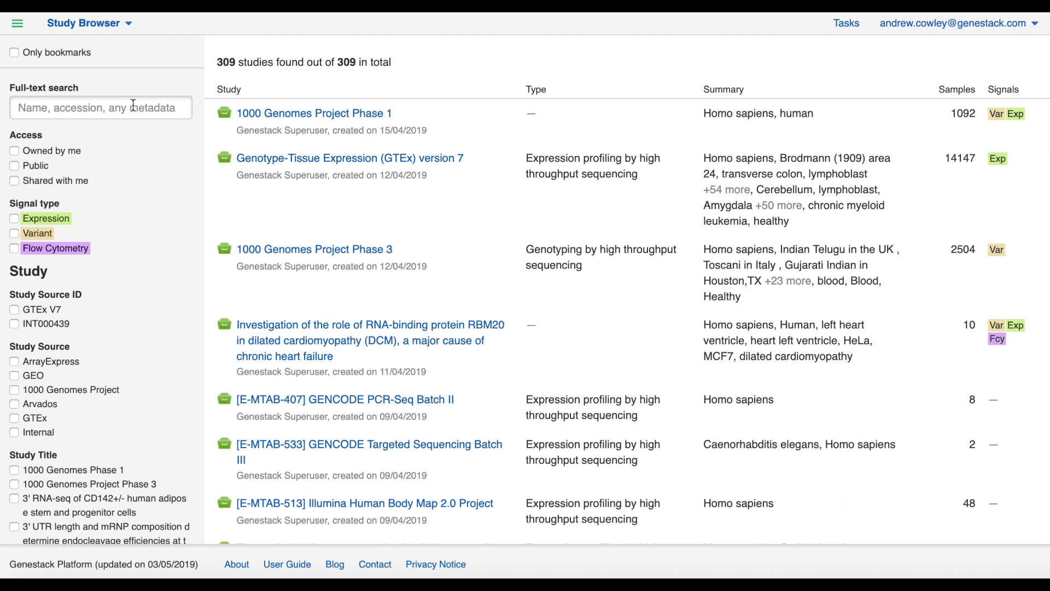
# Run a full-text search for 'dilated cardiomyopathy', leaving 1 of 309 studies (RBM20, 10 samples).
pyautogui.click(134, 104)
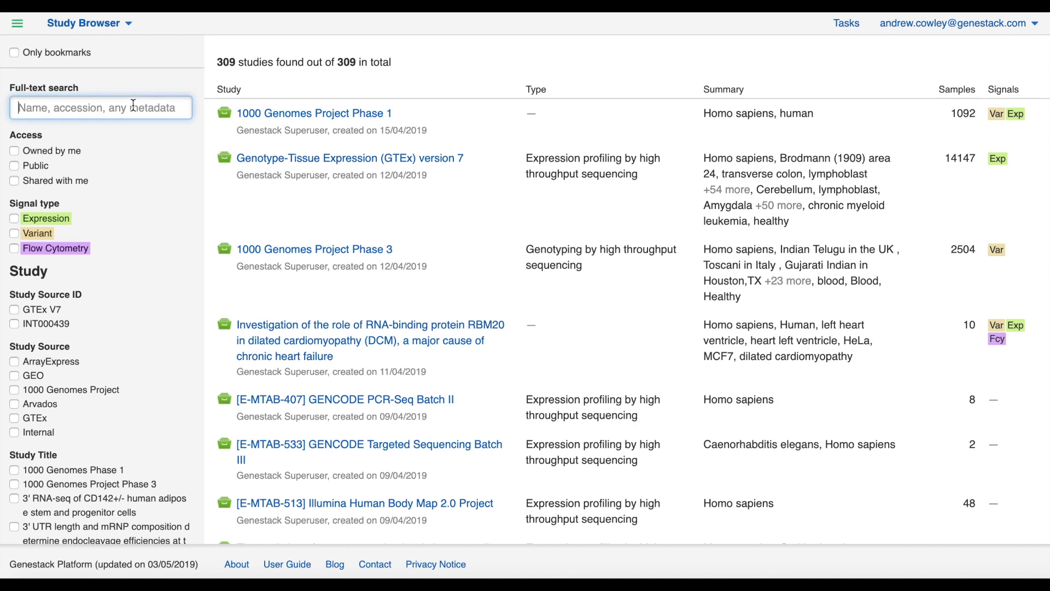
pyautogui.write('dilat')
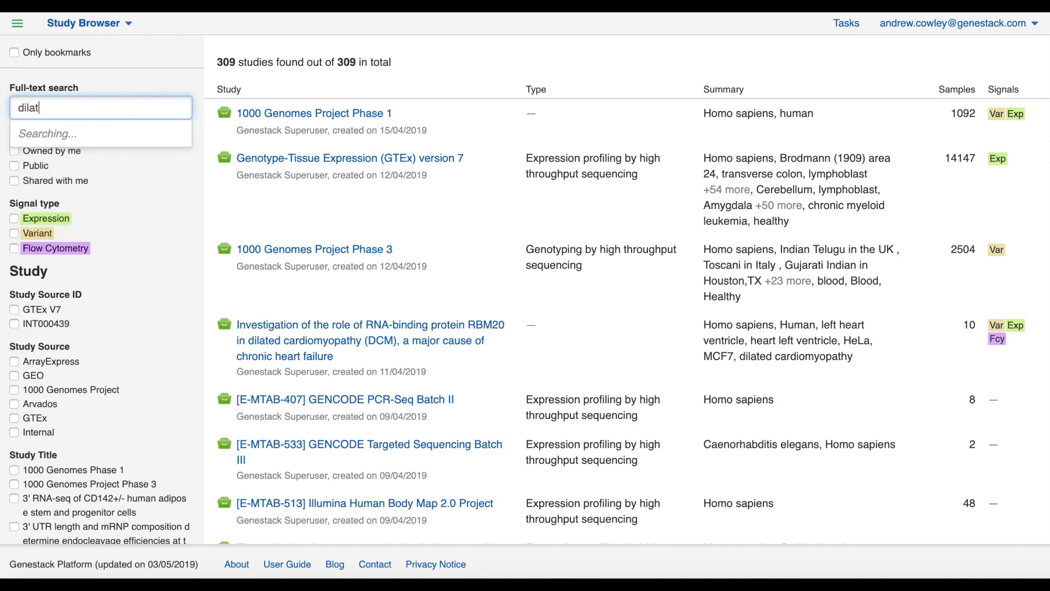
pyautogui.write('e')
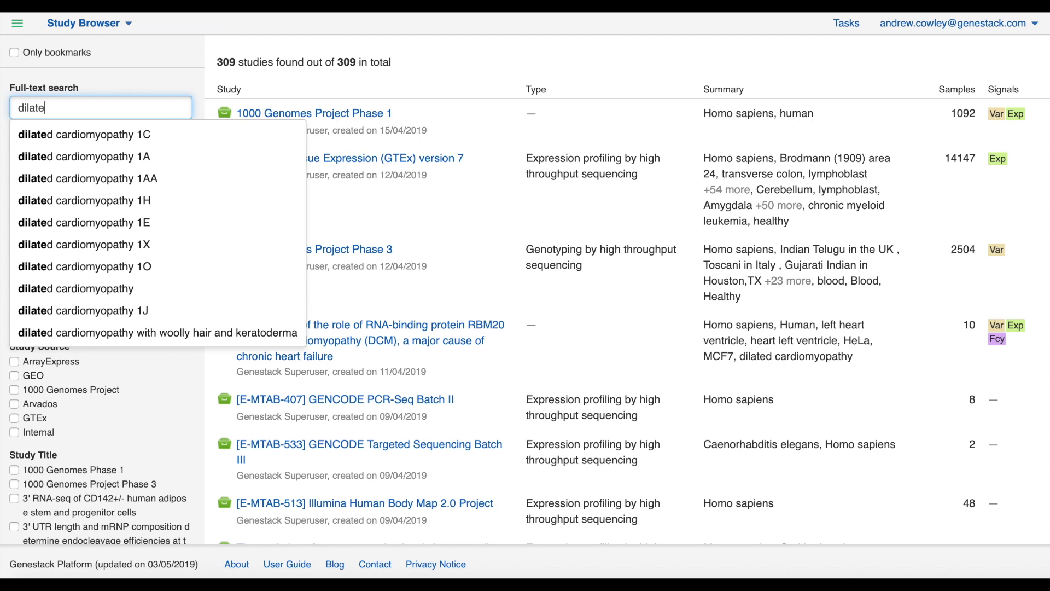
pyautogui.click(90, 289)
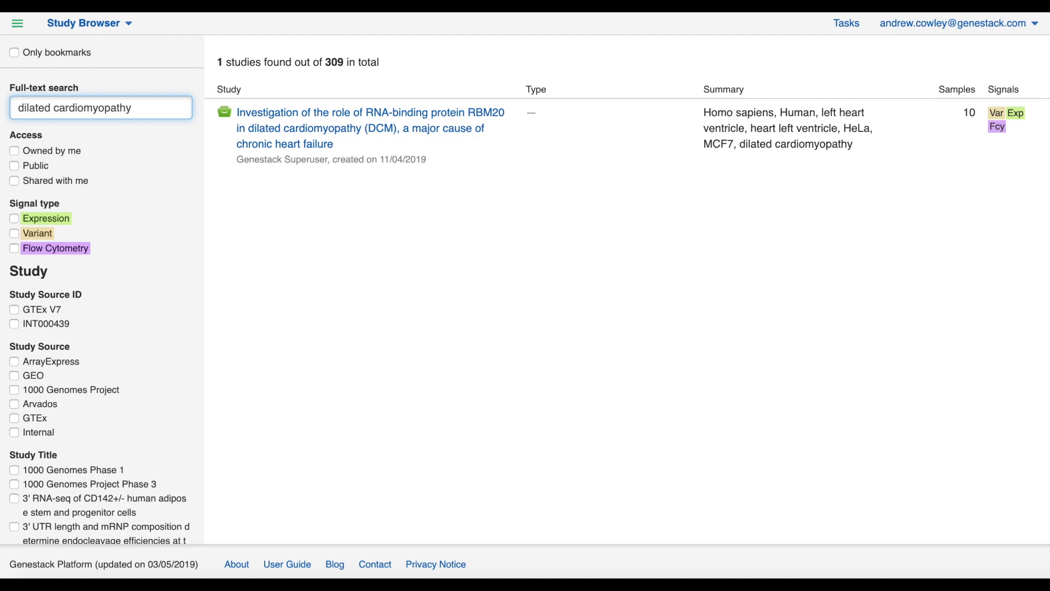
# Change the full-text search to 'Homo sapiens' via 'human', bringing back all 309 studies.
pyautogui.press('BackSpace')
pyautogui.press('BackSpace')
pyautogui.press('BackSpace')
pyautogui.press('BackSpace')
pyautogui.press('BackSpace')
pyautogui.press('BackSpace')
pyautogui.press('BackSpace')
pyautogui.press('BackSpace')
pyautogui.press('BackSpace')
pyautogui.press('BackSpace')
pyautogui.press('BackSpace')
pyautogui.press('BackSpace')
pyautogui.press('BackSpace')
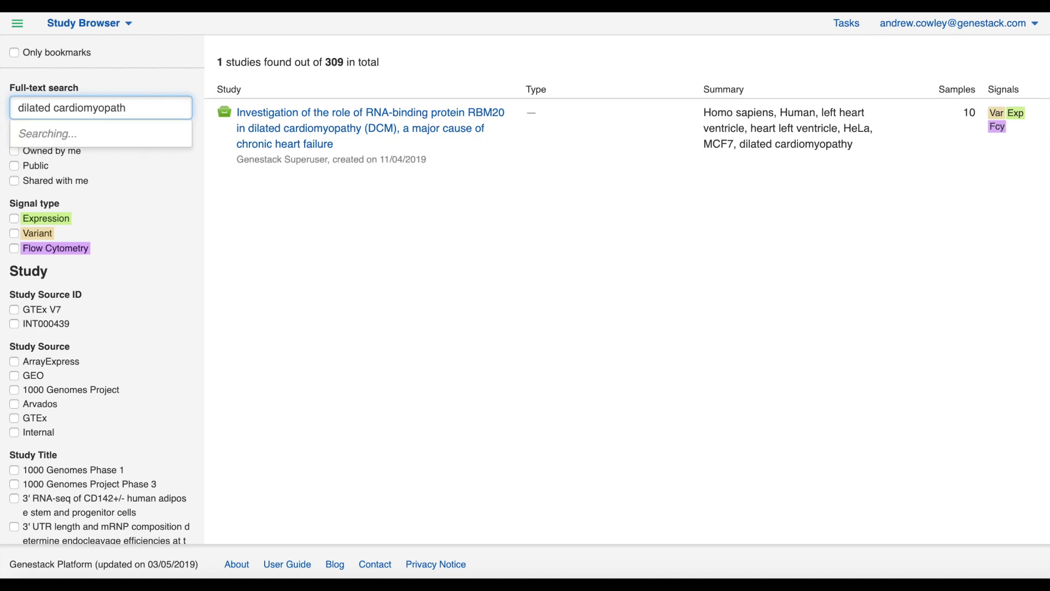
pyautogui.press('BackSpace')
pyautogui.press('BackSpace')
pyautogui.press('BackSpace')
pyautogui.press('BackSpace')
pyautogui.press('BackSpace')
pyautogui.press('BackSpace')
pyautogui.press('BackSpace')
pyautogui.press('BackSpace')
pyautogui.press('BackSpace')
pyautogui.write('human')
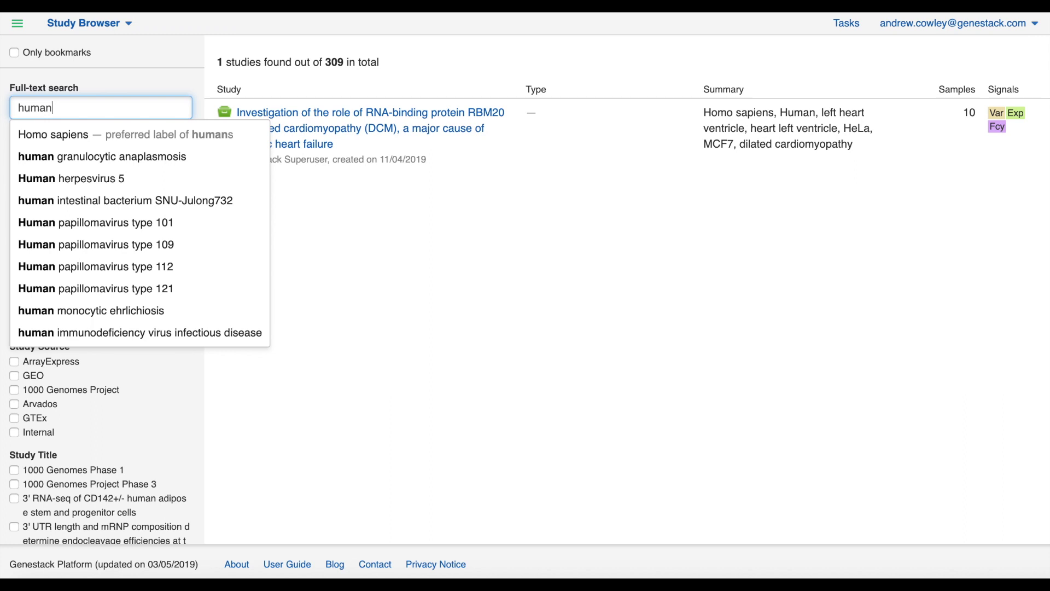
pyautogui.click(178, 134)
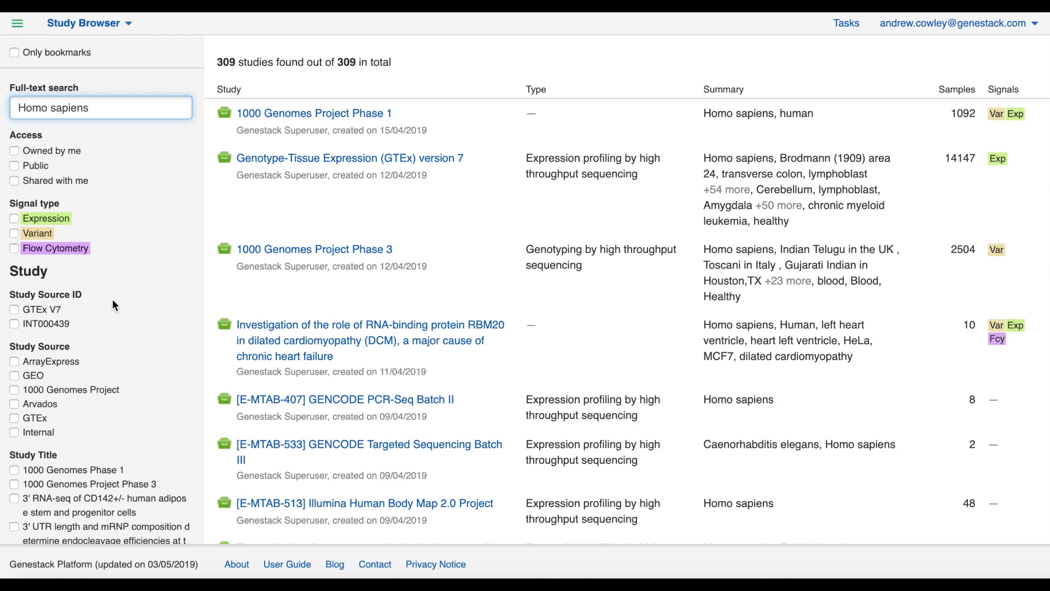
pyautogui.scroll(-8, 116, 303)
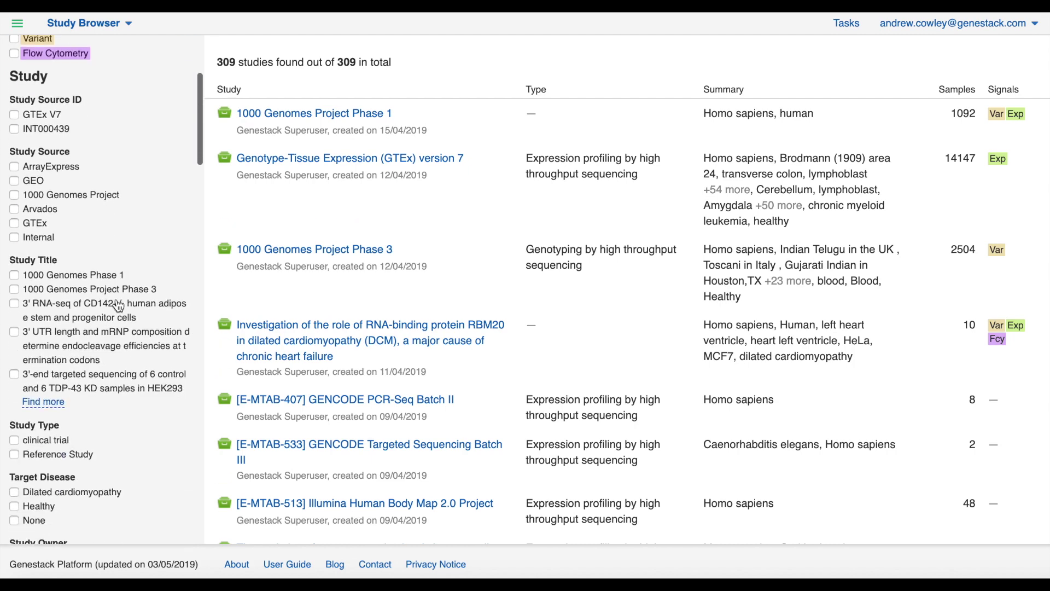
pyautogui.scroll(-9, 118, 304)
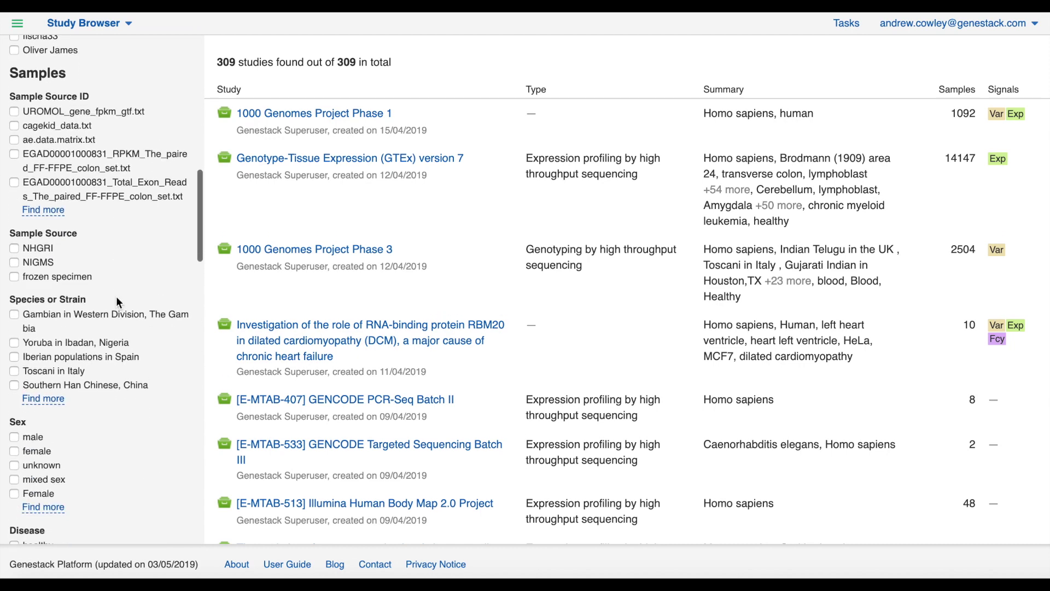
pyautogui.scroll(20, 116, 297)
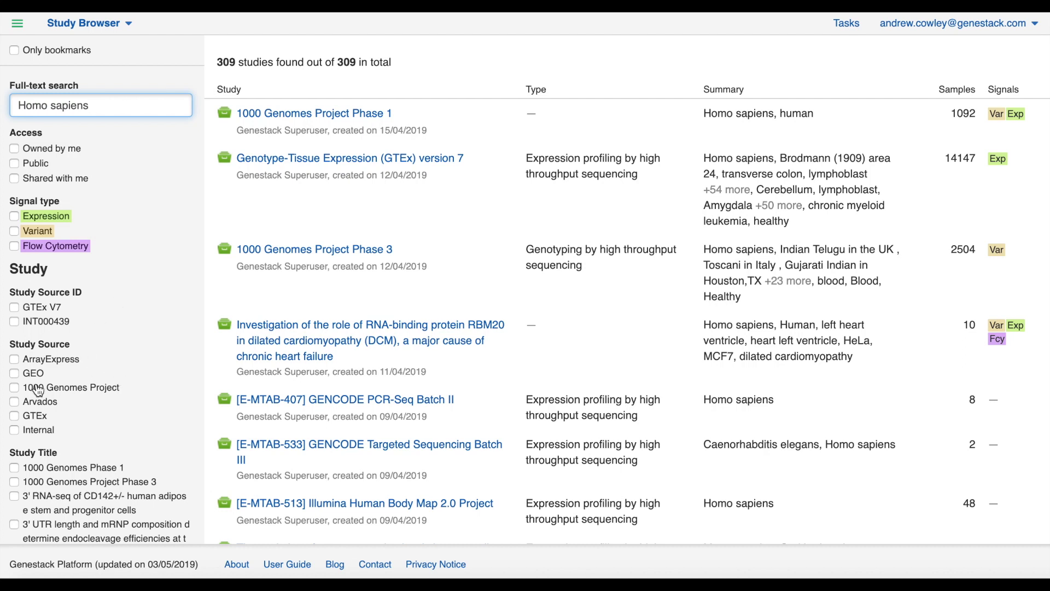
pyautogui.click(14, 373)
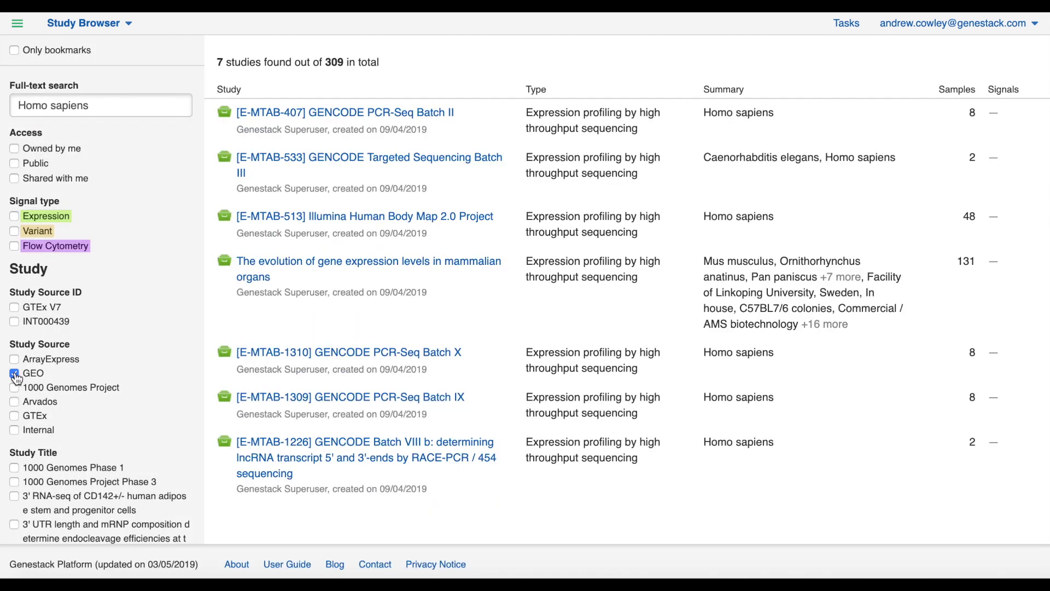
pyautogui.click(15, 373)
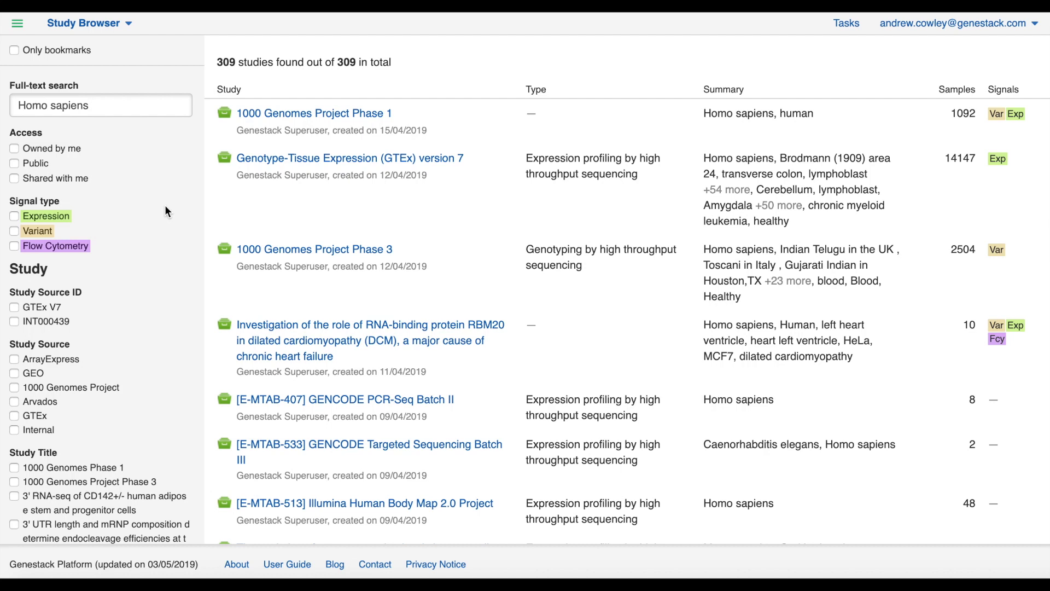
pyautogui.click(126, 105)
# Switch the full-text search back to 'dilated cardiomyopathy', narrowing to the single RBM20 study.
pyautogui.press('BackSpace')
pyautogui.press('BackSpace')
pyautogui.press('BackSpace')
pyautogui.press('BackSpace')
pyautogui.press('BackSpace')
pyautogui.press('BackSpace')
pyautogui.press('BackSpace')
pyautogui.press('BackSpace')
pyautogui.press('BackSpace')
pyautogui.press('BackSpace')
pyautogui.press('BackSpace')
pyautogui.press('BackSpace')
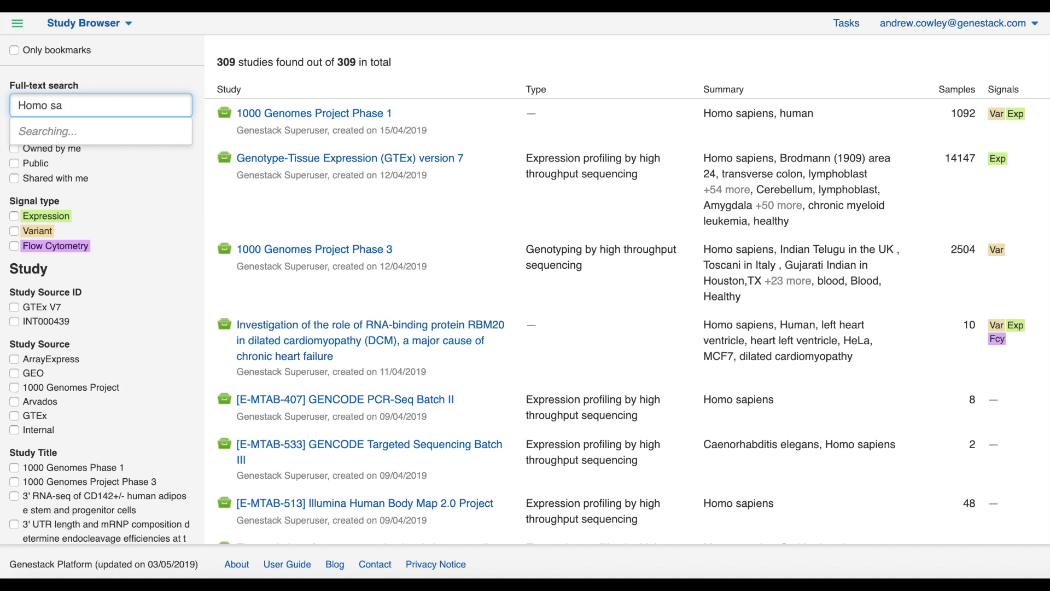
pyautogui.write('dilated')
pyautogui.click(92, 286)
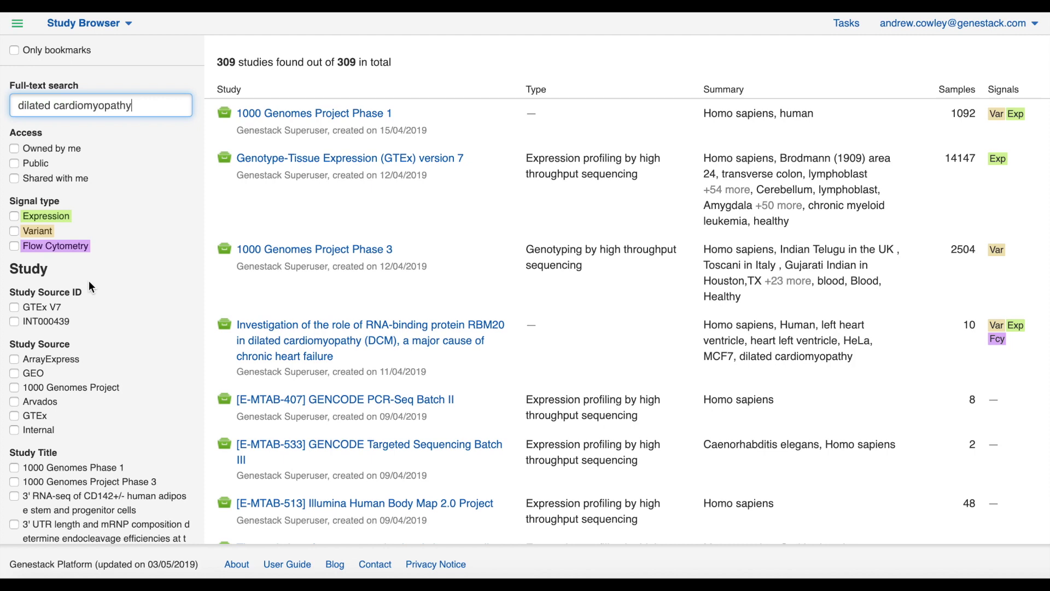
pyautogui.press('Return')
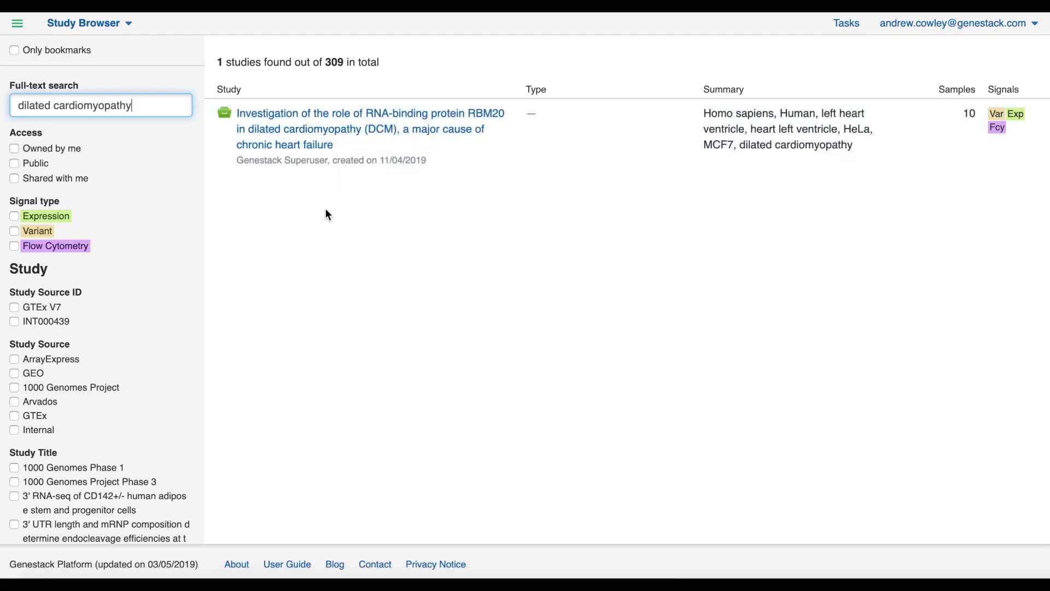
pyautogui.moveTo(750, 109)
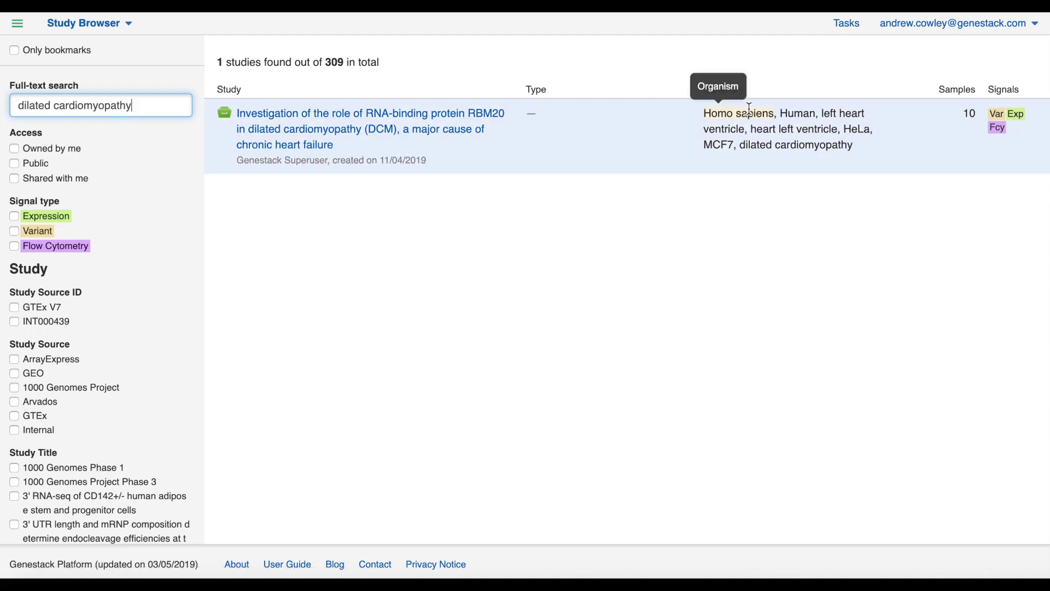